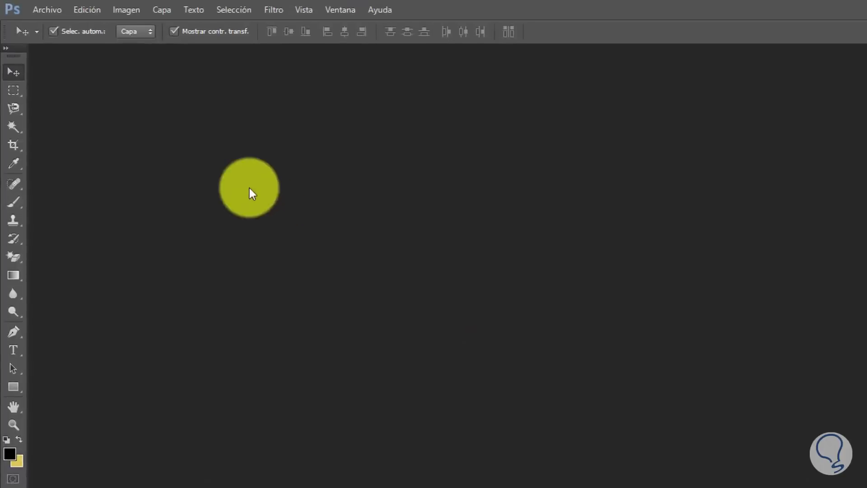
Step: Create a new blank document 730 px wide and 300 px tall
click(32, 7)
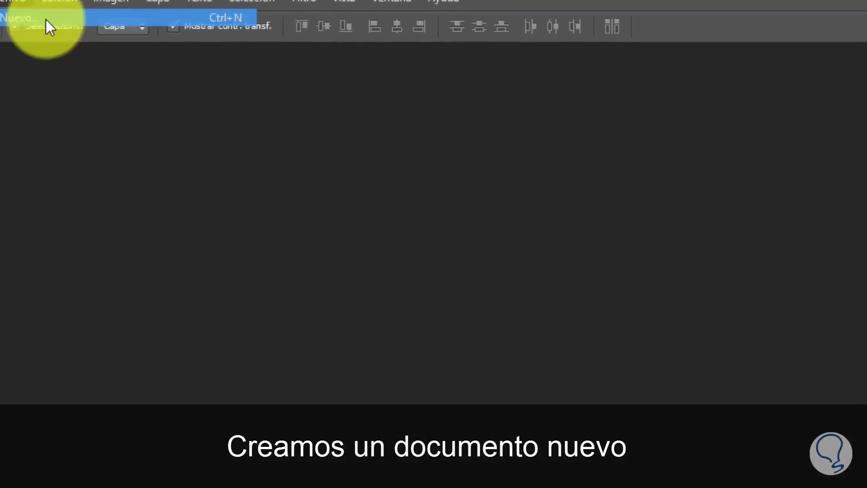
click(47, 22)
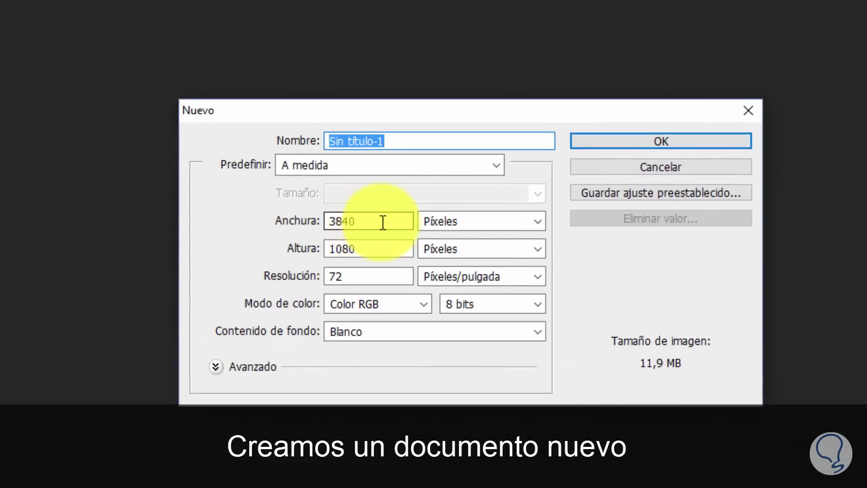
double_click(378, 222)
text(7)
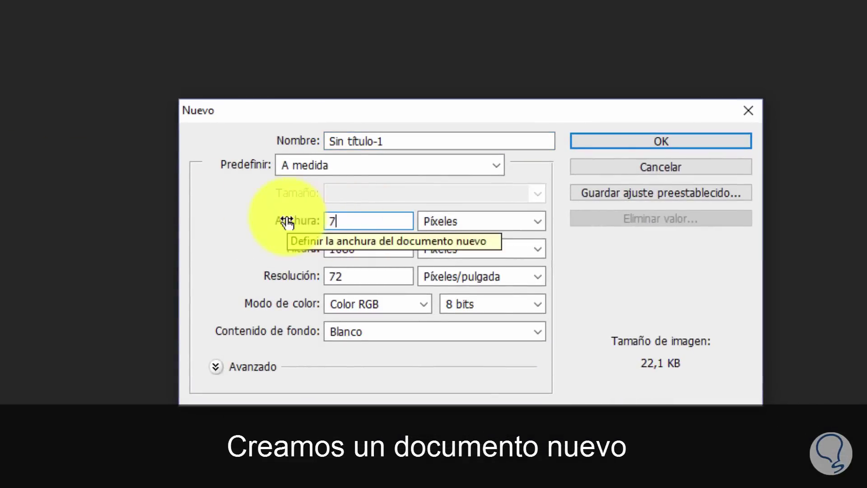
text(30)
double_click(370, 246)
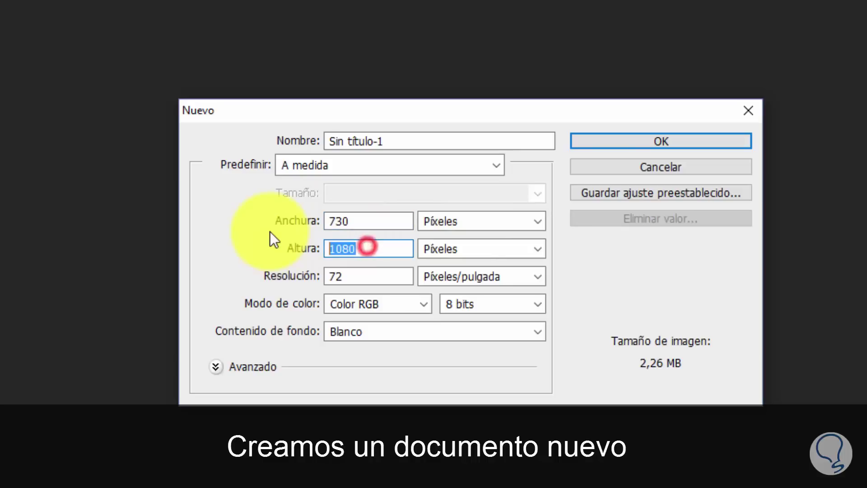
text(300)
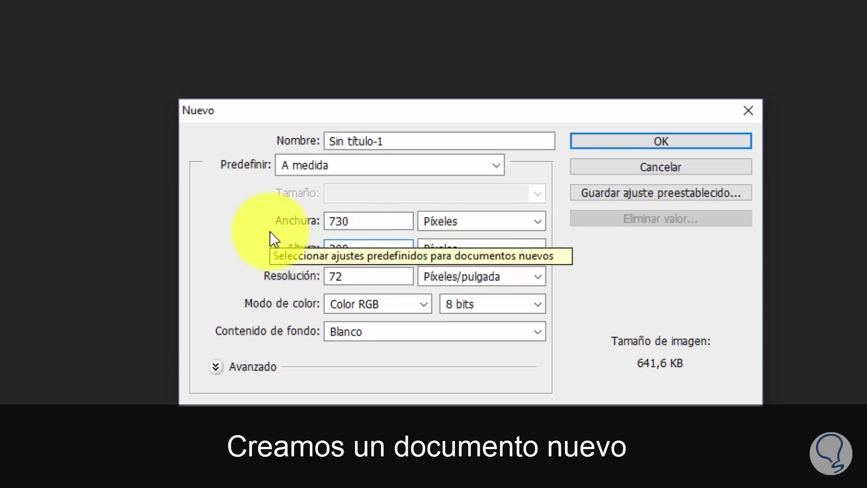
click(655, 142)
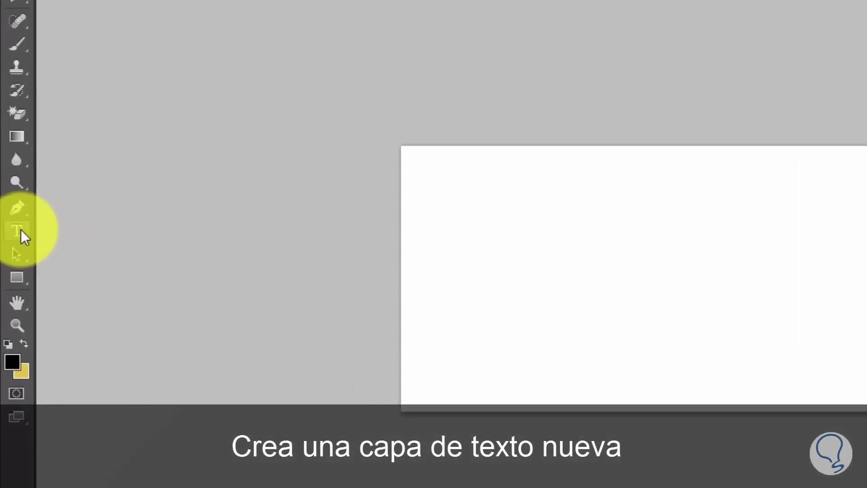
Step: Type the word SOLVETIC on the left of the canvas with the Horizontal Type tool
click(20, 231)
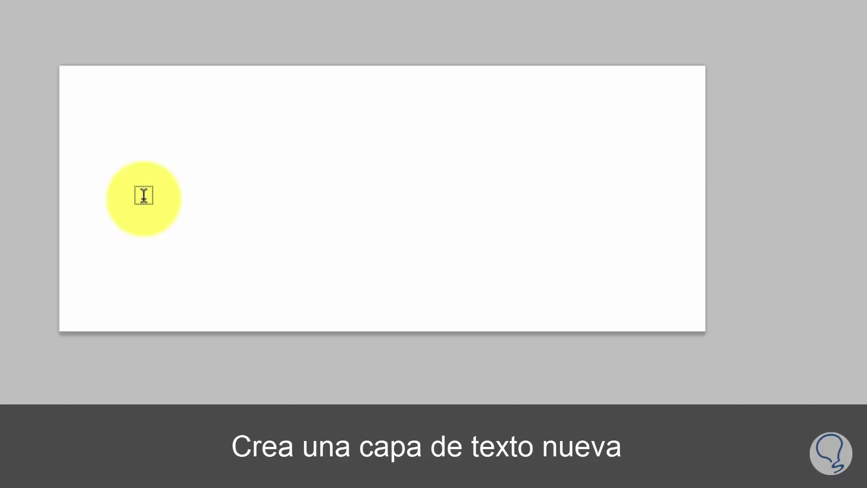
click(144, 195)
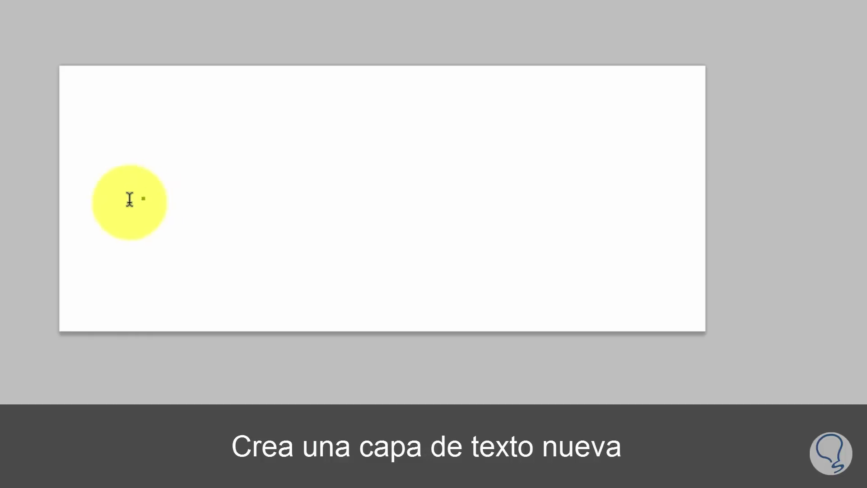
text(S)
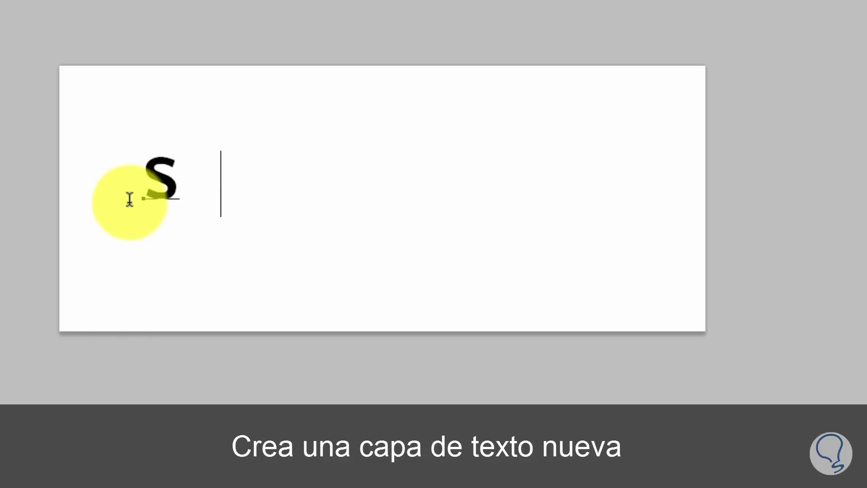
text(OLVT)
key(Left)
text(E)
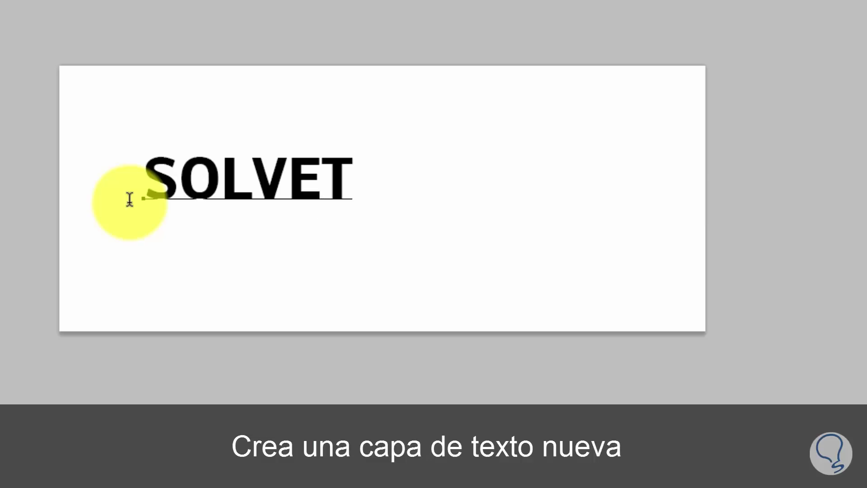
key(Right)
text(IC)
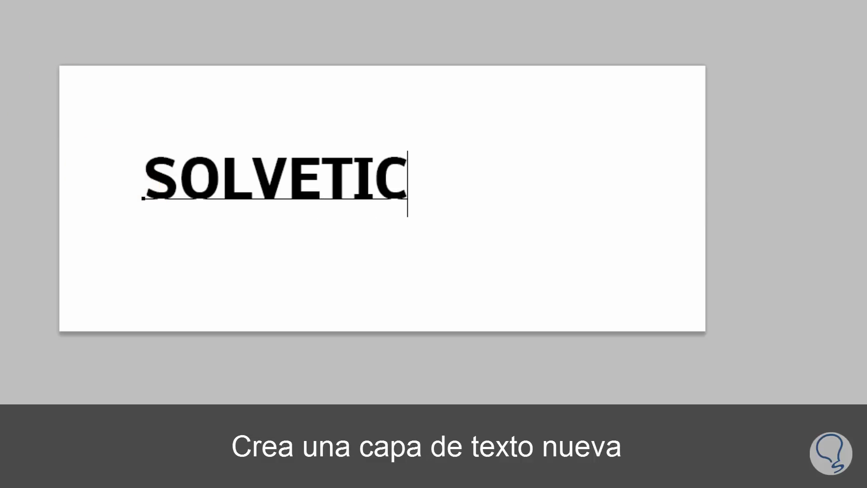
Step: Enlarge the SOLVETIC text across the page and move it slightly lower
key(ctrl+t)
drag(406, 157, 600, 112)
drag(488, 155, 493, 198)
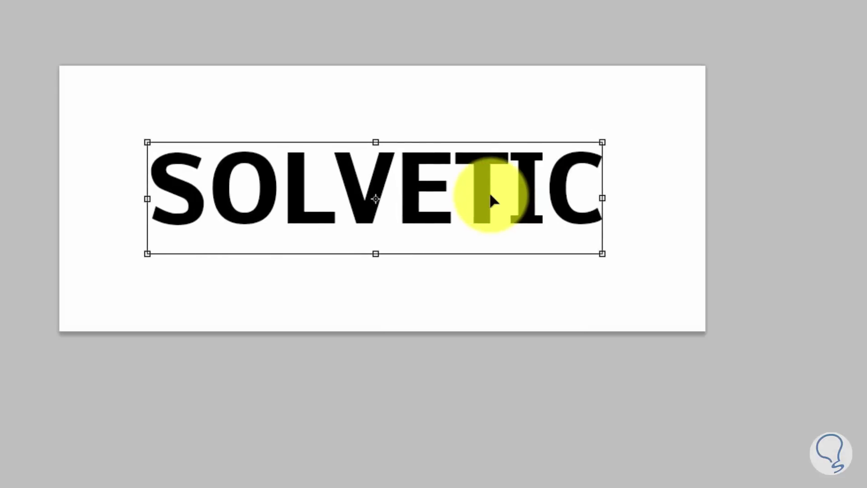
key(Return)
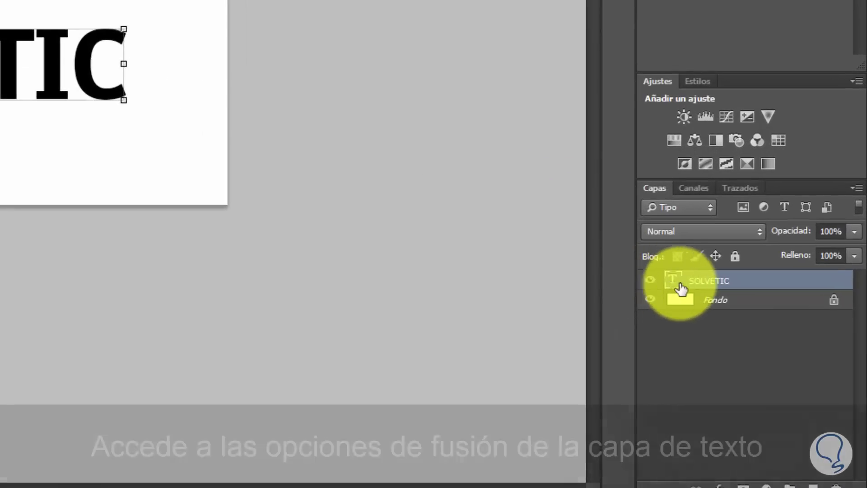
Step: Open Blending Options for the SOLVETIC text layer from its context menu
right_click(705, 288)
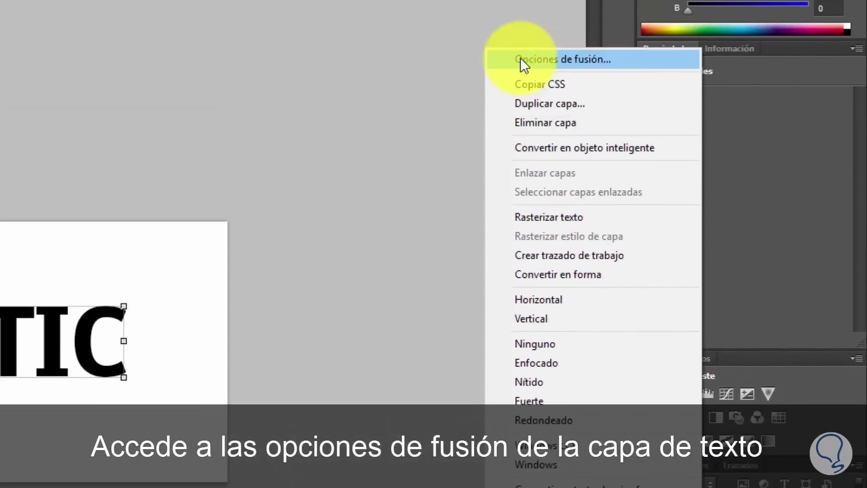
click(521, 59)
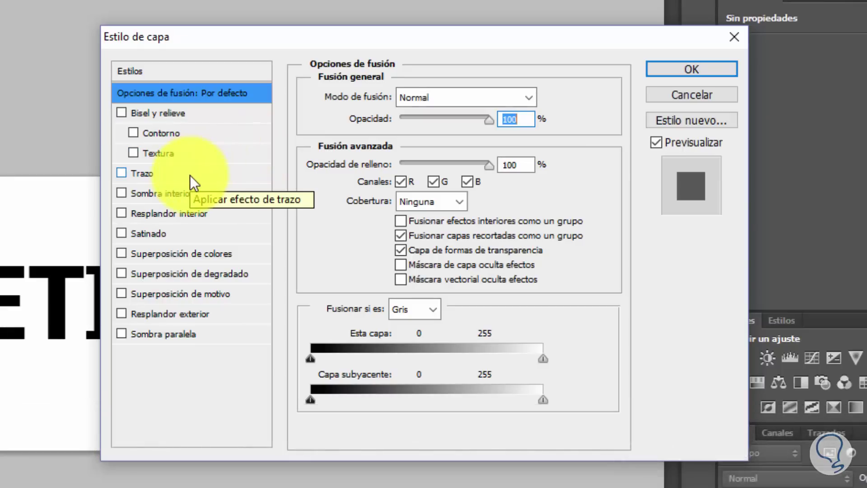
Step: Enable a 6 px stroke positioned at Center on the SOLVETIC text
click(171, 173)
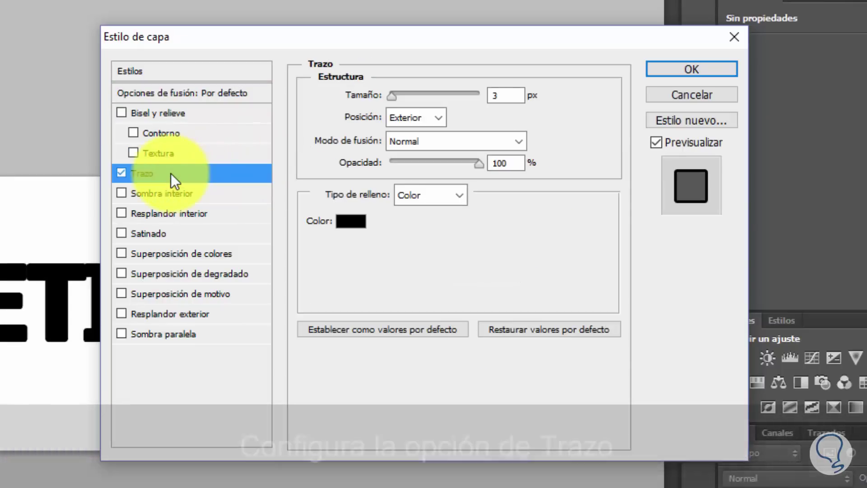
double_click(504, 95)
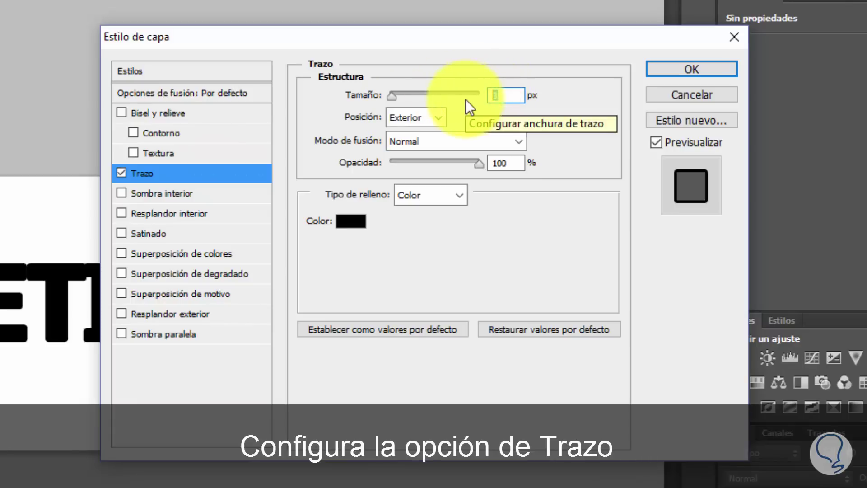
text(6)
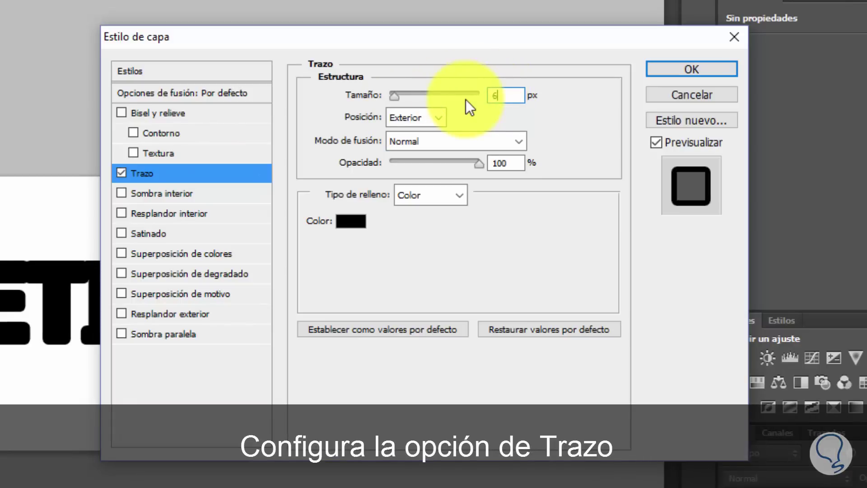
click(437, 119)
click(414, 165)
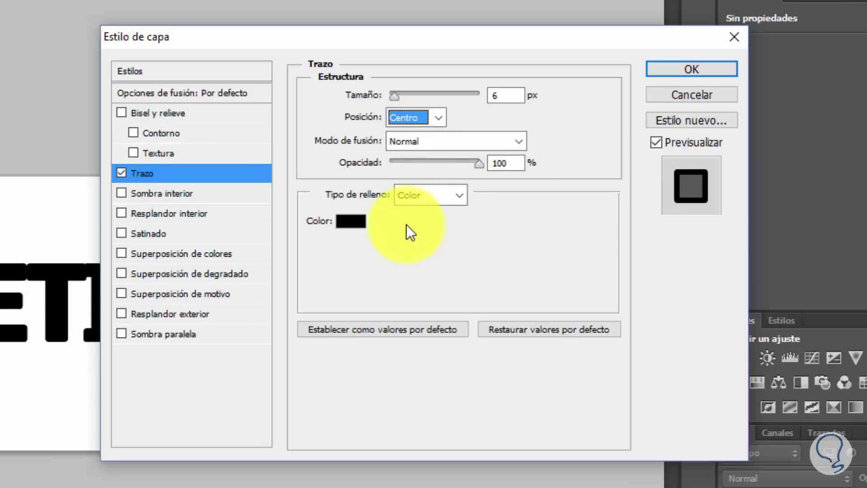
click(351, 220)
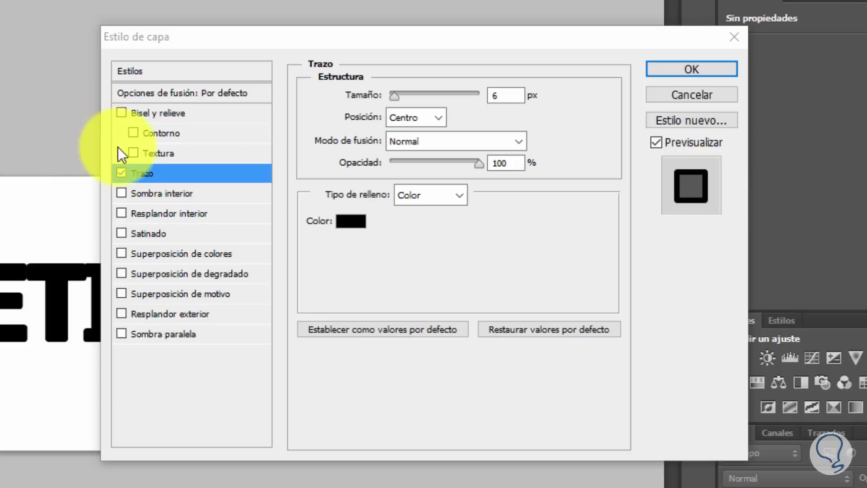
Step: Change the stroke fill to a gradient with 88° angle and 65% scale
click(443, 190)
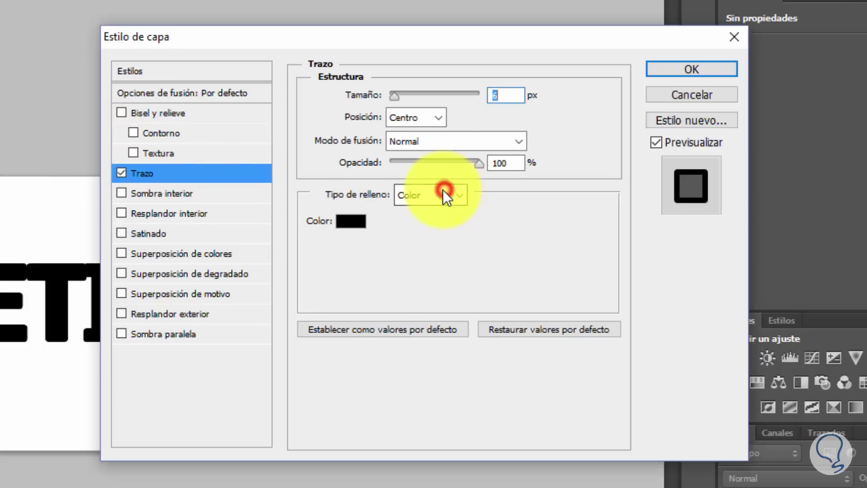
click(436, 230)
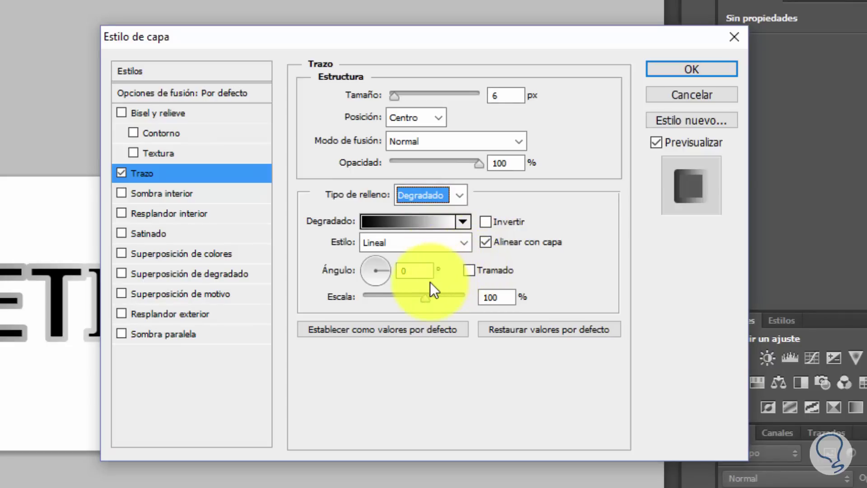
click(416, 271)
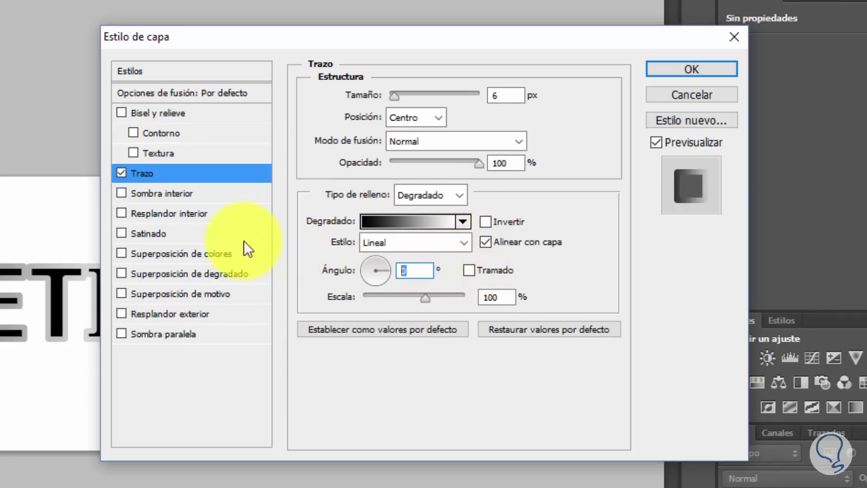
text(88)
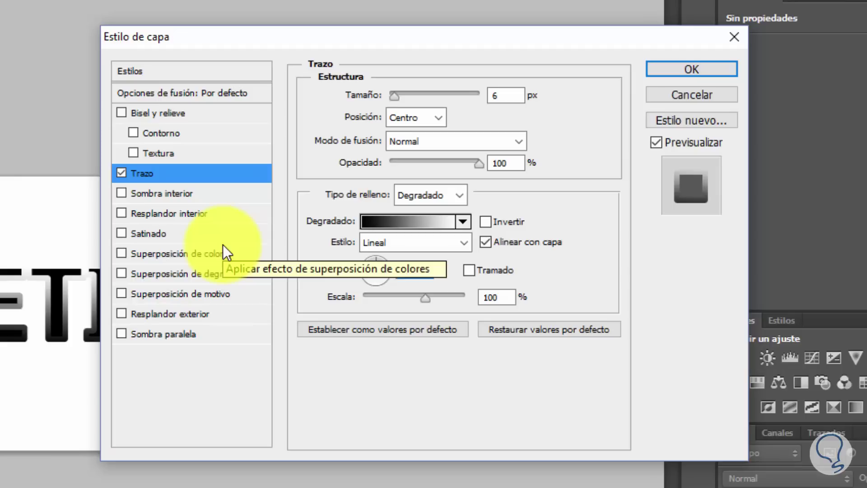
double_click(512, 298)
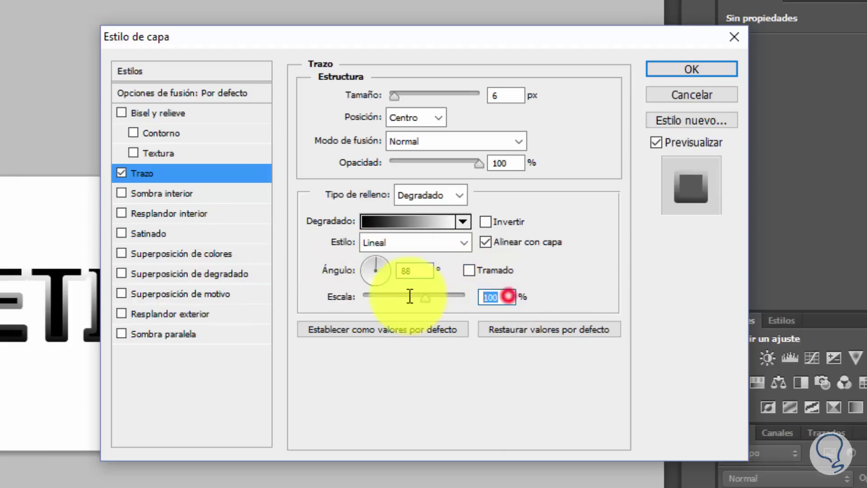
text(65)
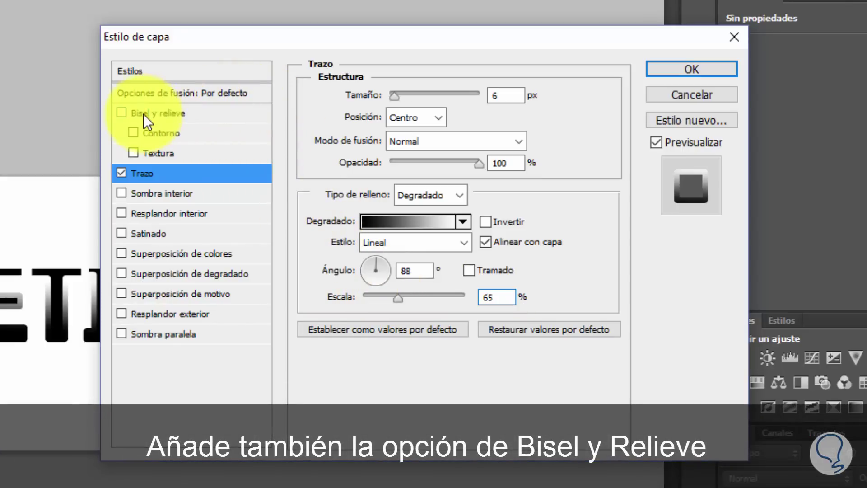
Step: Add a Stroke Emboss bevel with Chisel Hard technique and size 226
click(148, 113)
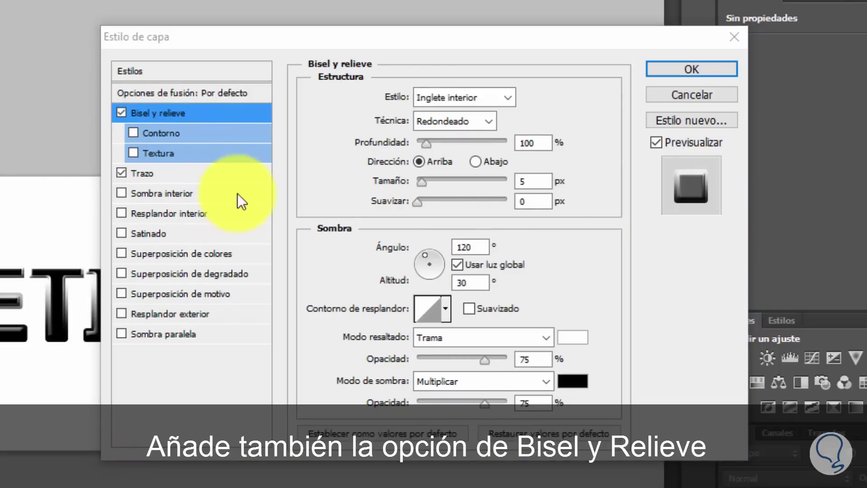
click(454, 96)
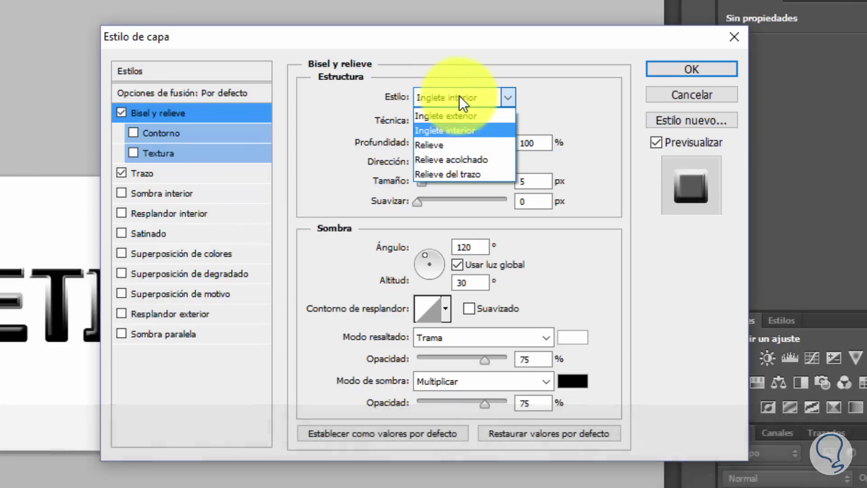
click(456, 176)
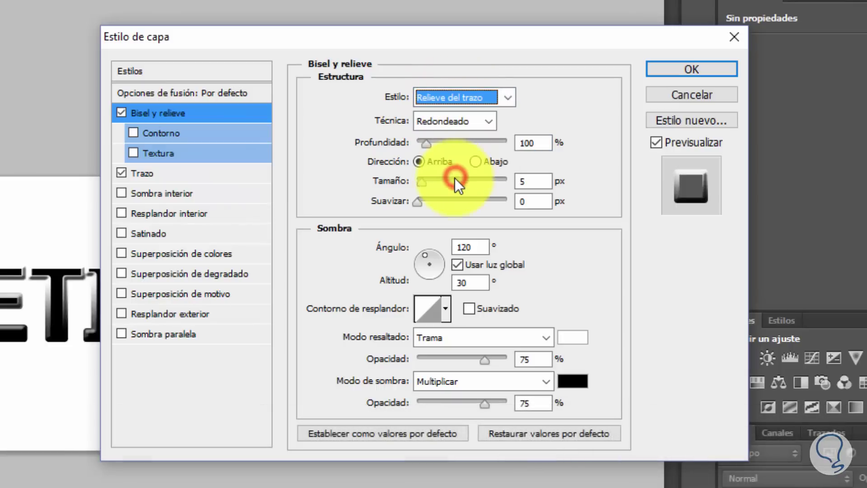
click(451, 121)
click(450, 154)
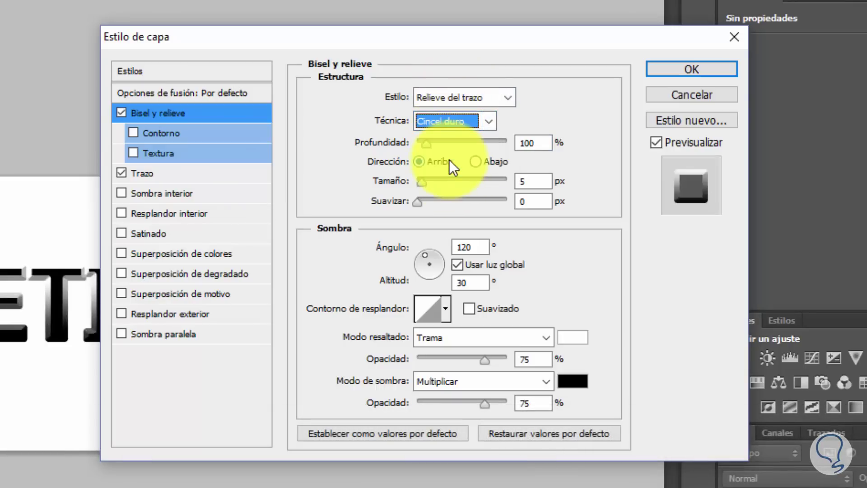
click(541, 180)
text(2)
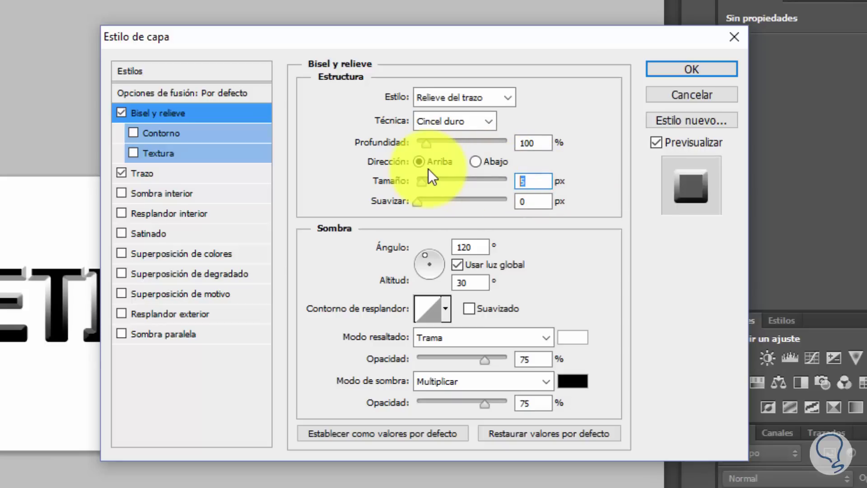
text(26)
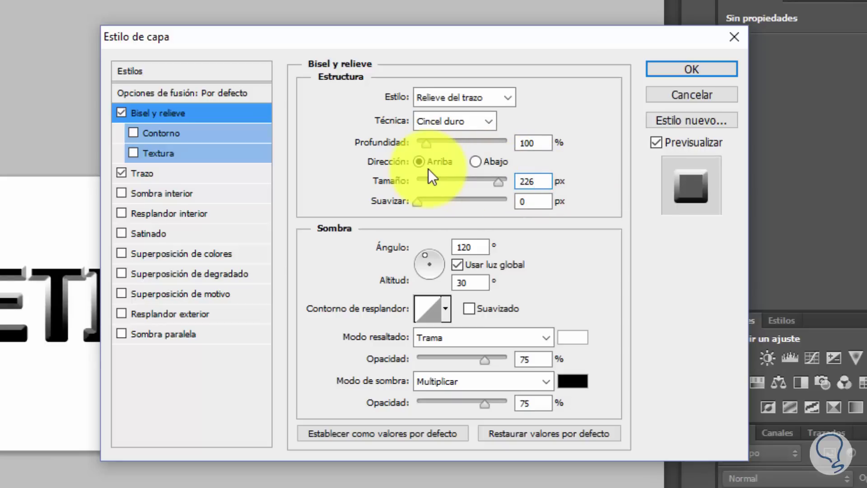
Step: Set bevel shading to 112° angle, 42° altitude, and 50% highlight and shadow opacity
click(469, 247)
text(112)
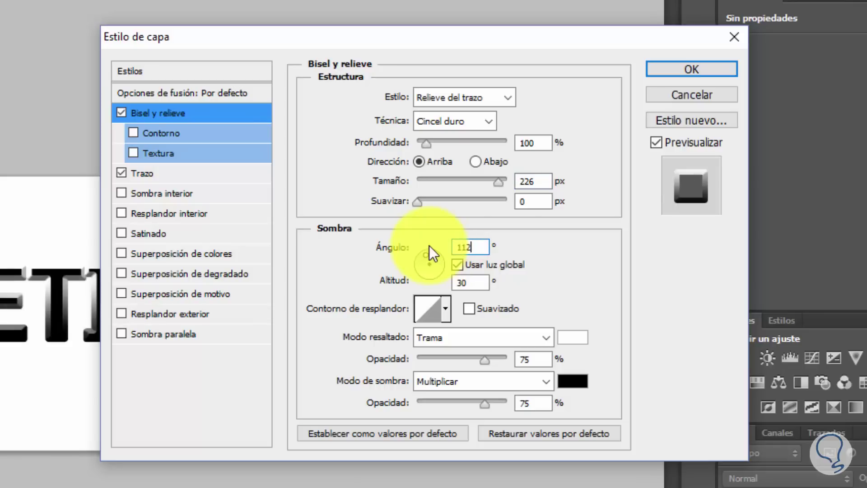
click(472, 282)
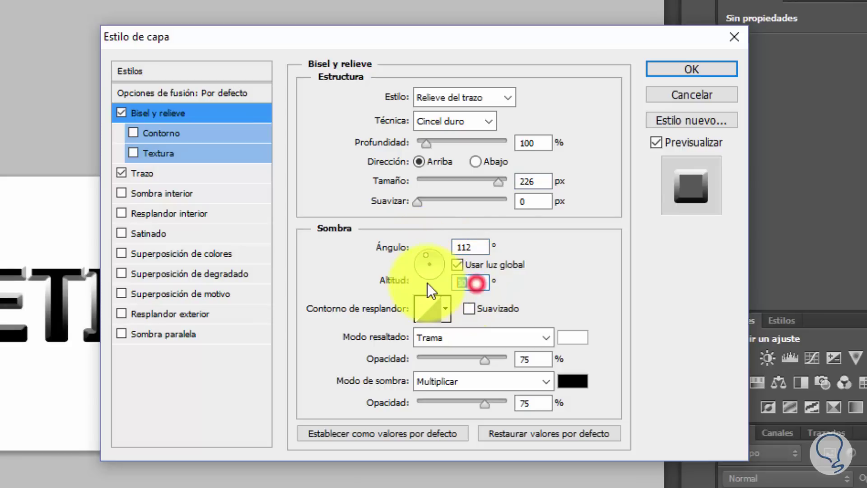
text(42)
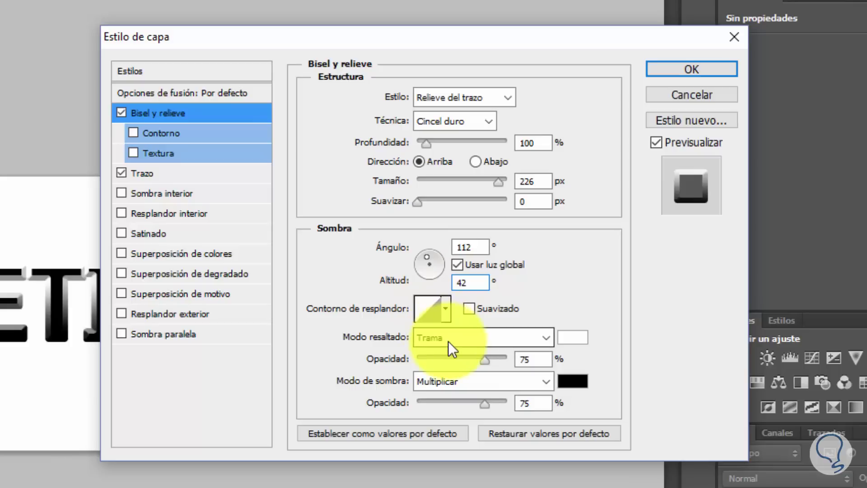
click(533, 359)
text(50)
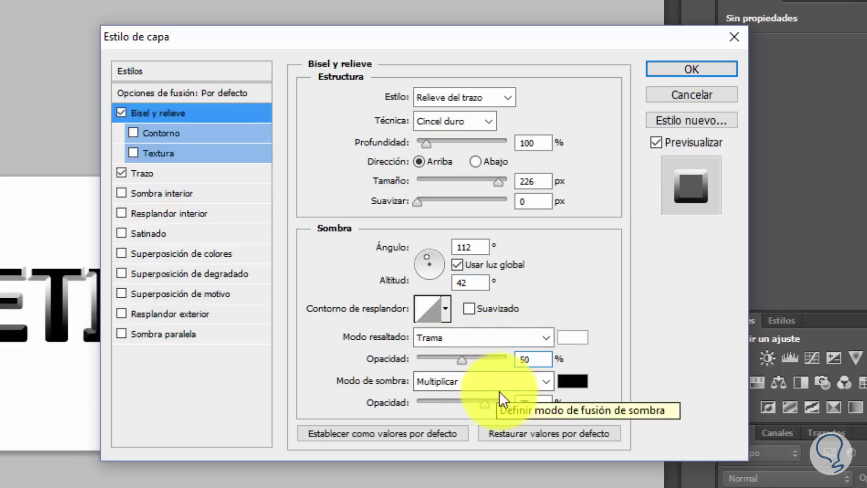
click(538, 402)
text(50)
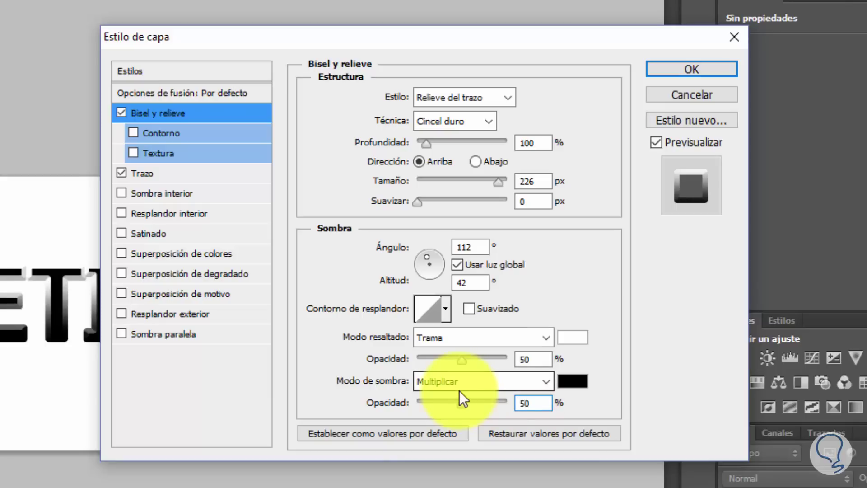
key(Tab)
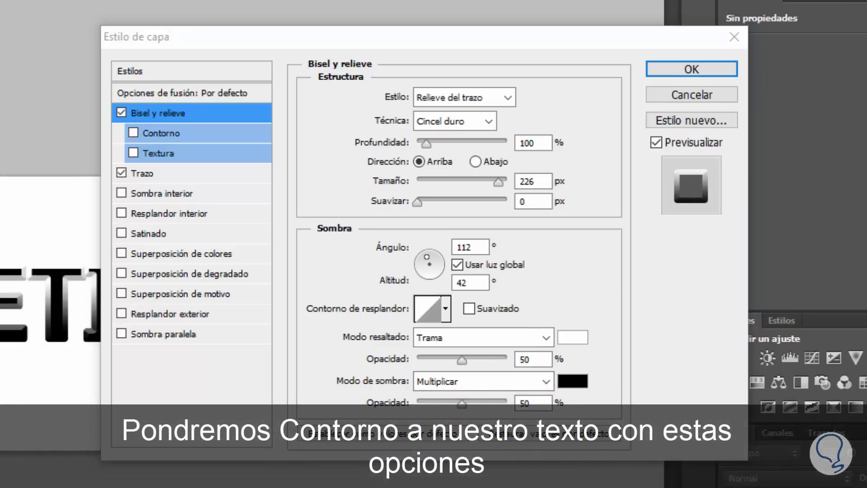
Step: Give the bevel a Cone - Inverted contour at 17% range with anti-aliasing on
click(135, 131)
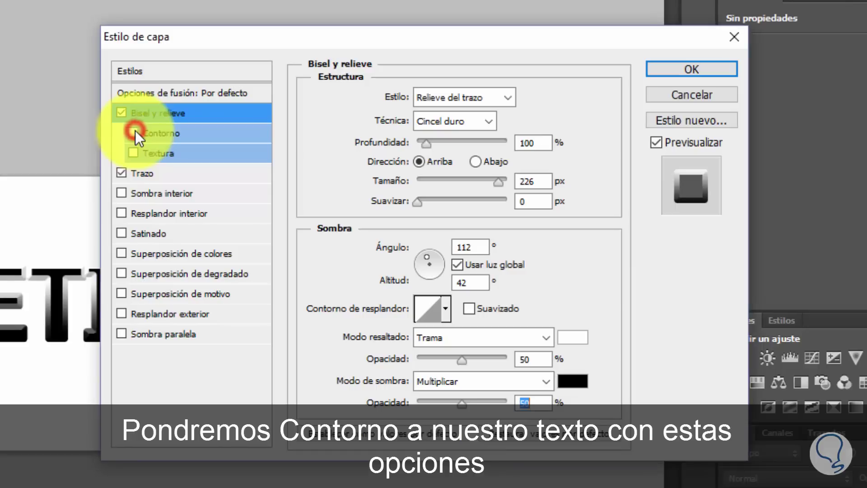
click(135, 132)
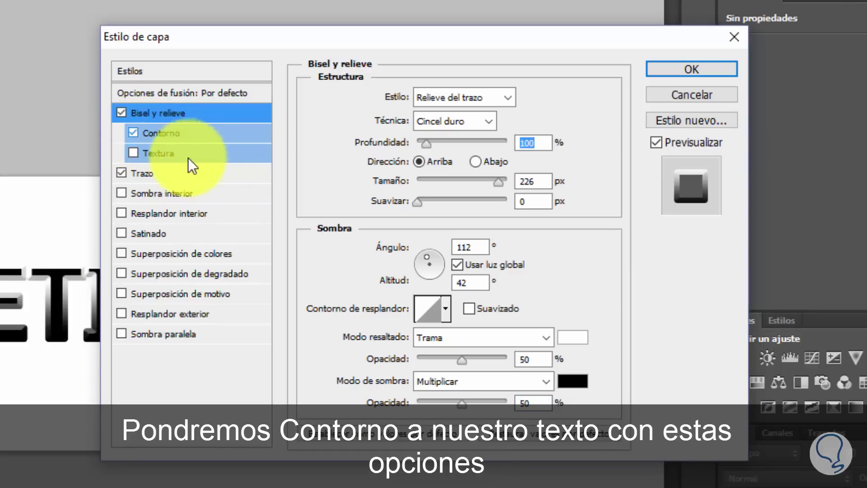
click(236, 132)
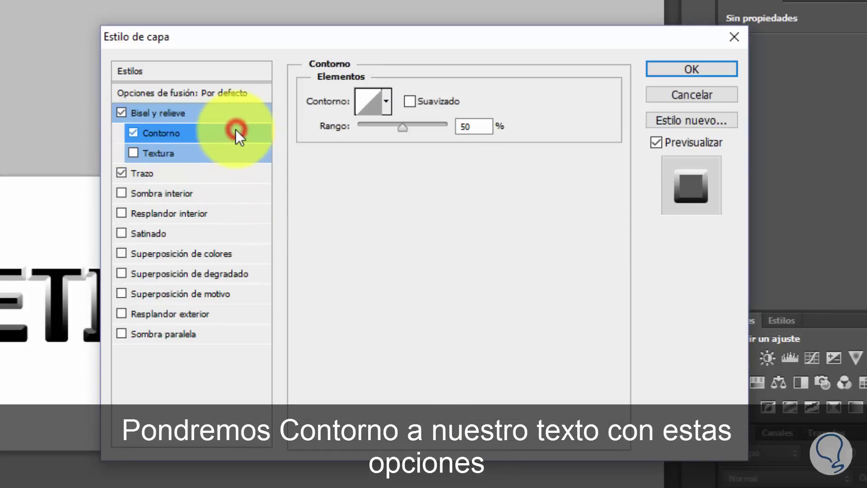
click(362, 99)
click(632, 28)
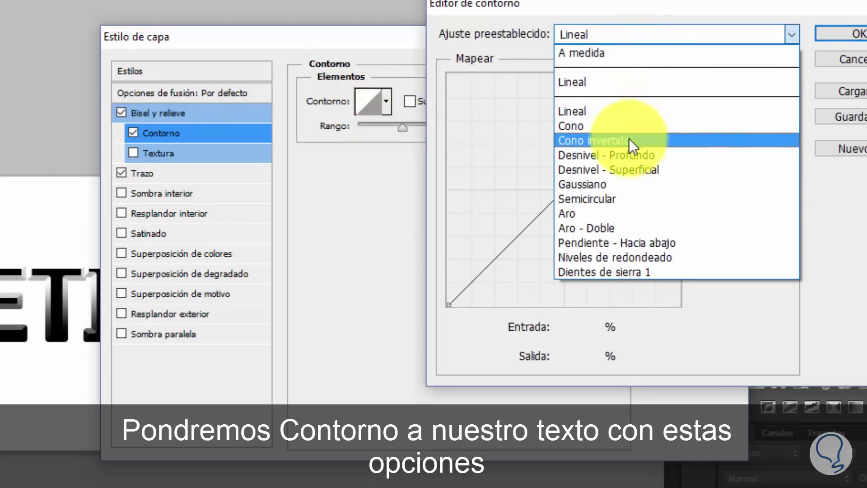
click(609, 141)
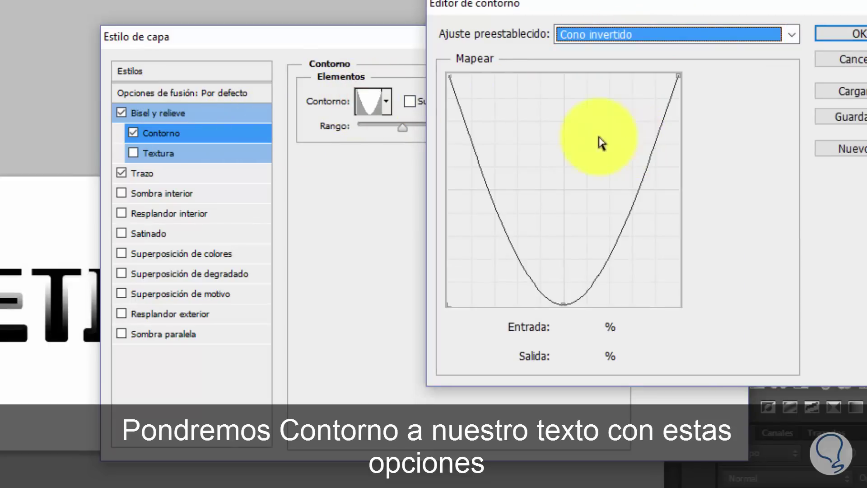
click(841, 34)
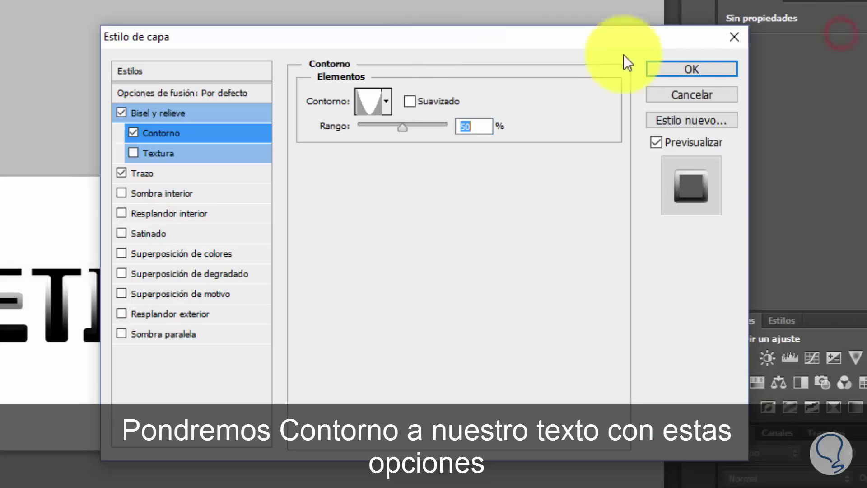
text(17)
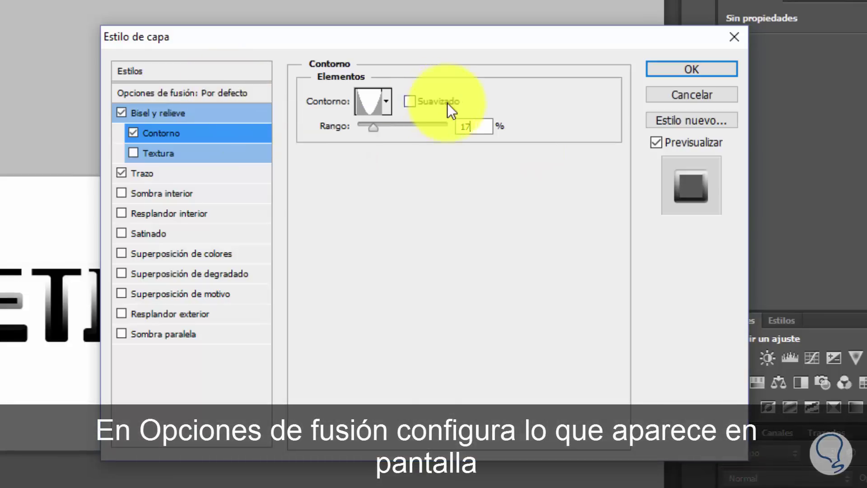
click(411, 102)
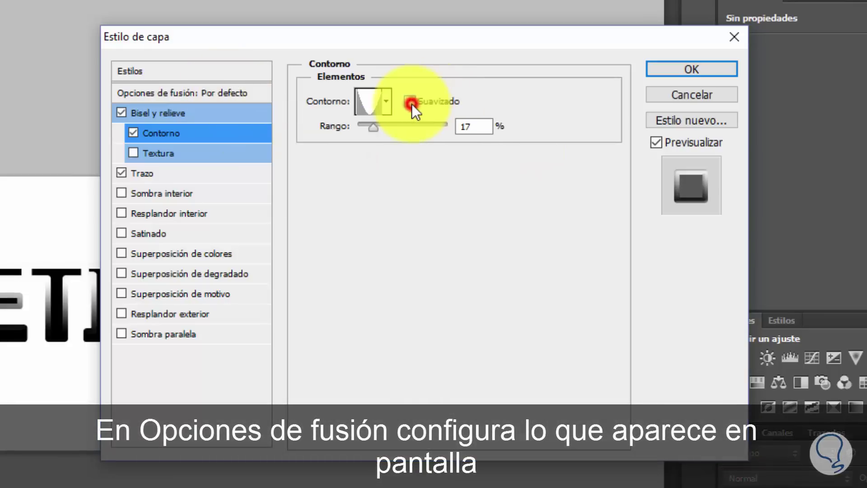
Step: Set the SOLVETIC layer's Fill Opacity to 0% in the general blending options
click(187, 96)
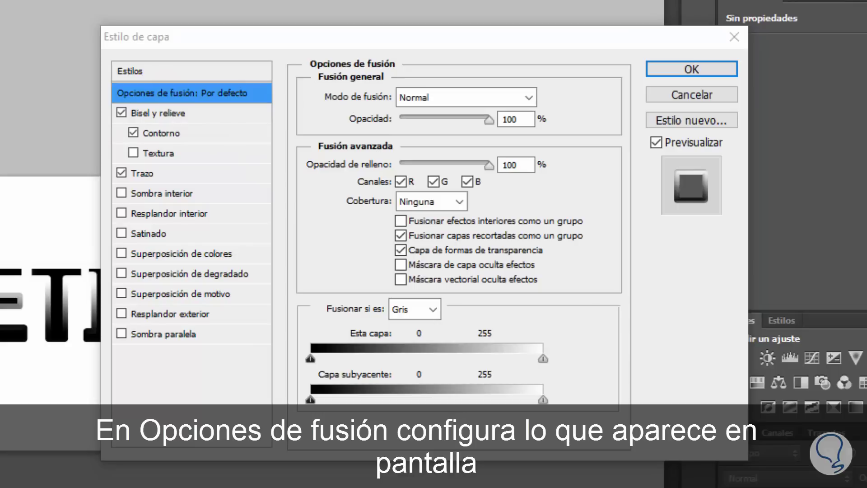
click(517, 167)
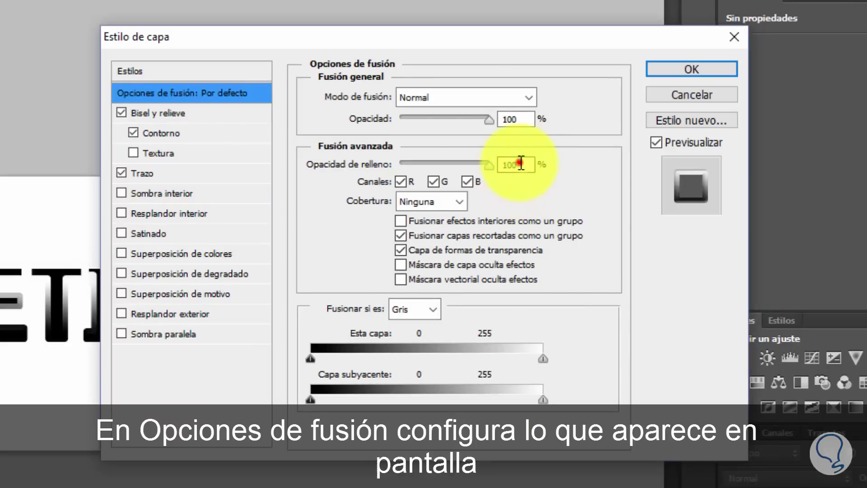
click(526, 166)
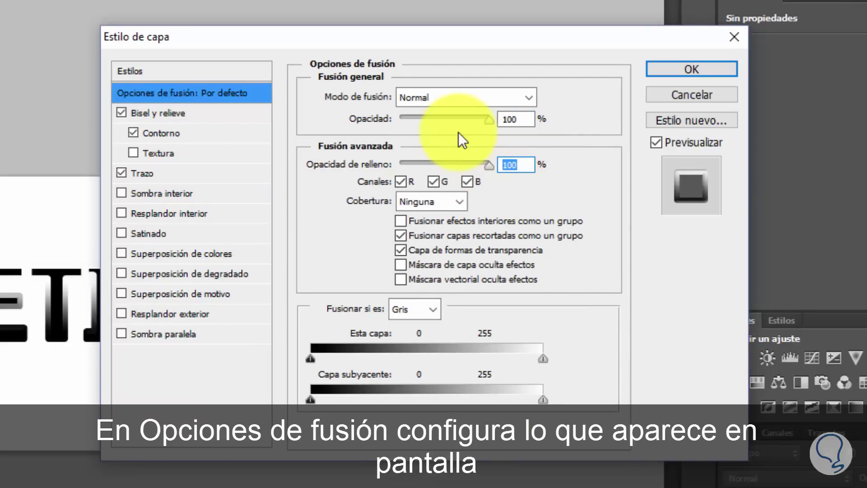
text(0)
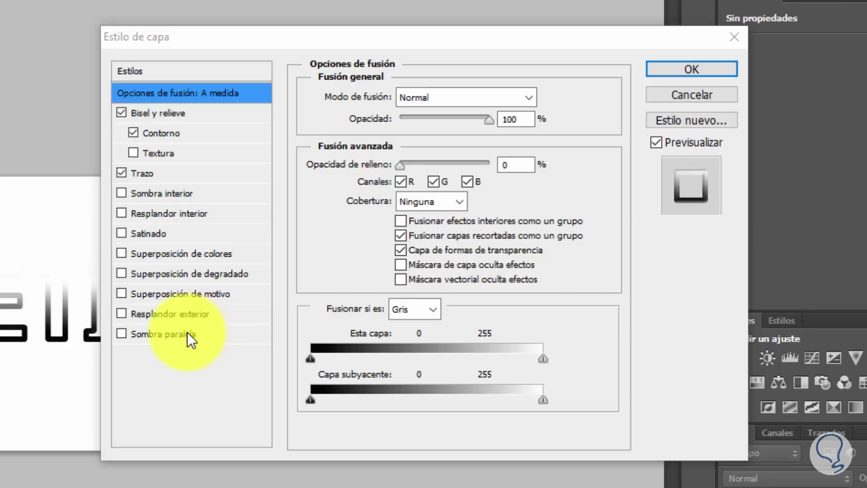
Step: Add a drop shadow to the text, apply the layer styles, and group it into Grupo 1
click(122, 333)
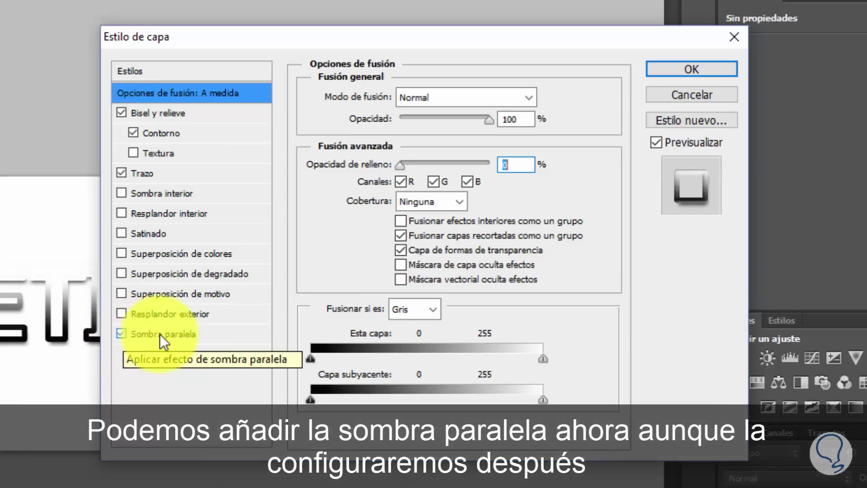
click(160, 334)
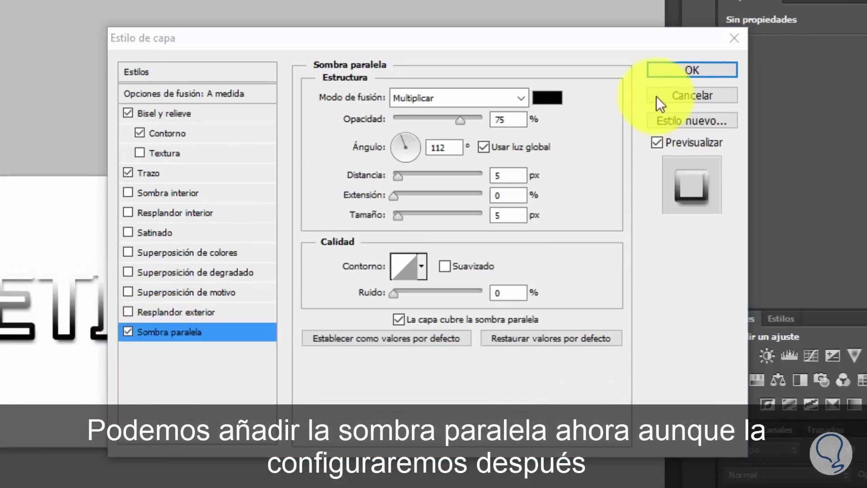
click(692, 67)
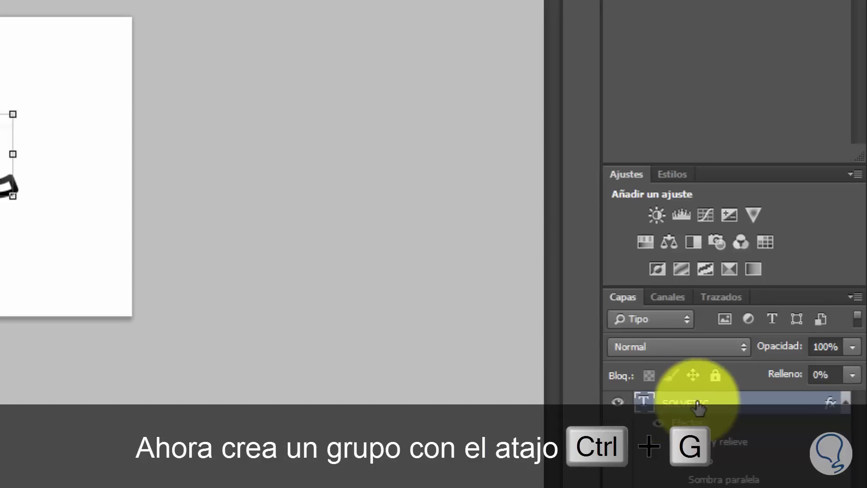
key(ctrl+g)
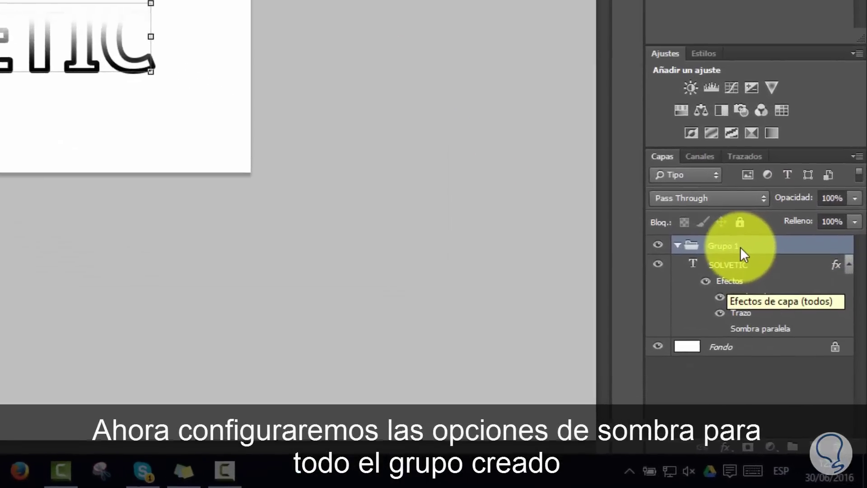
Step: Give Grupo 1 a drop shadow: 28% opacity, 46° angle, 21 px distance, 10 px size
right_click(741, 248)
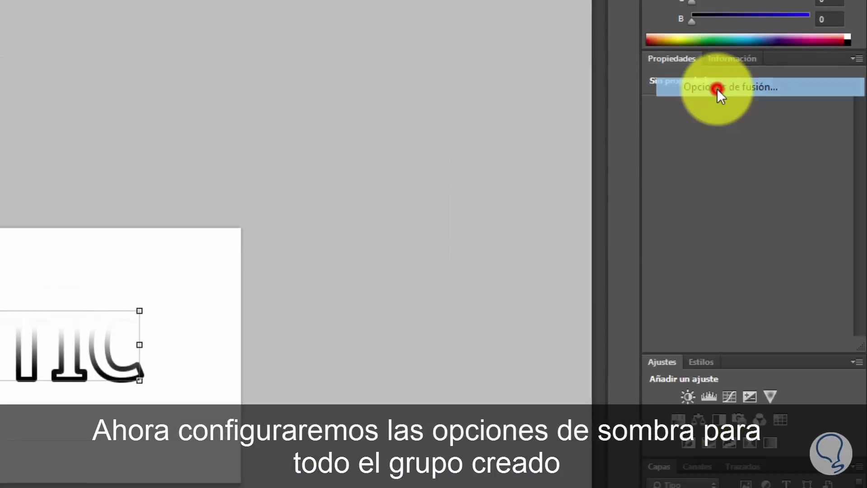
click(717, 88)
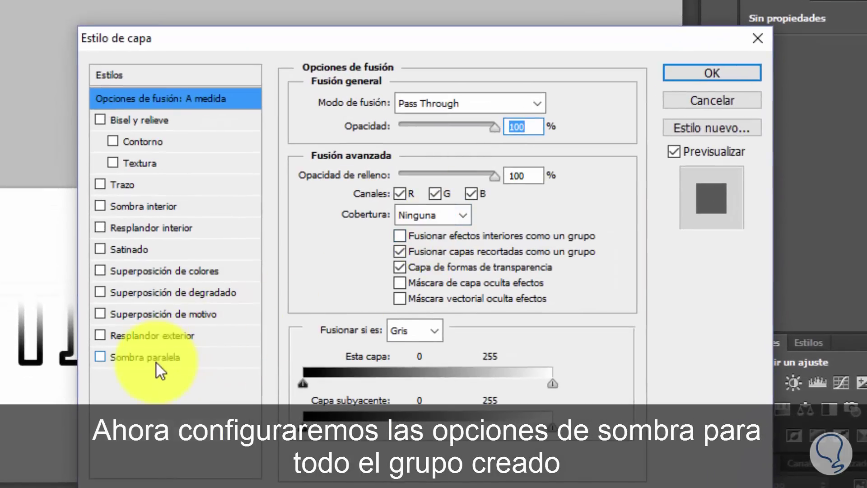
click(151, 361)
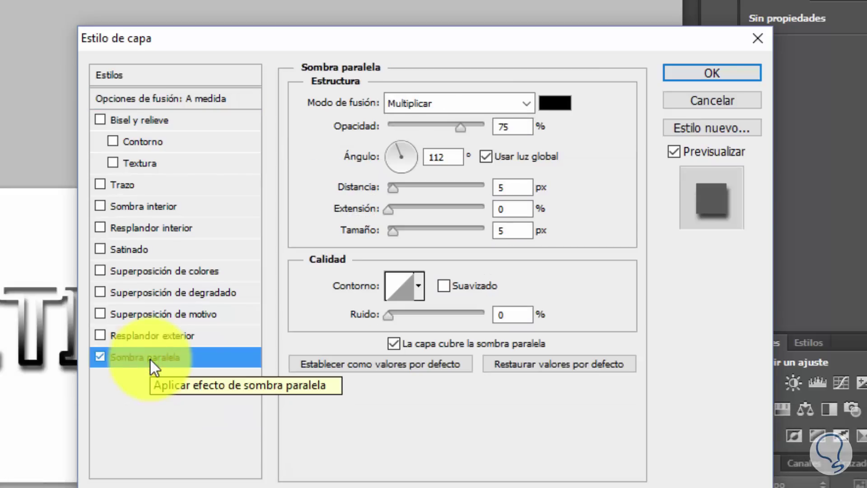
click(513, 127)
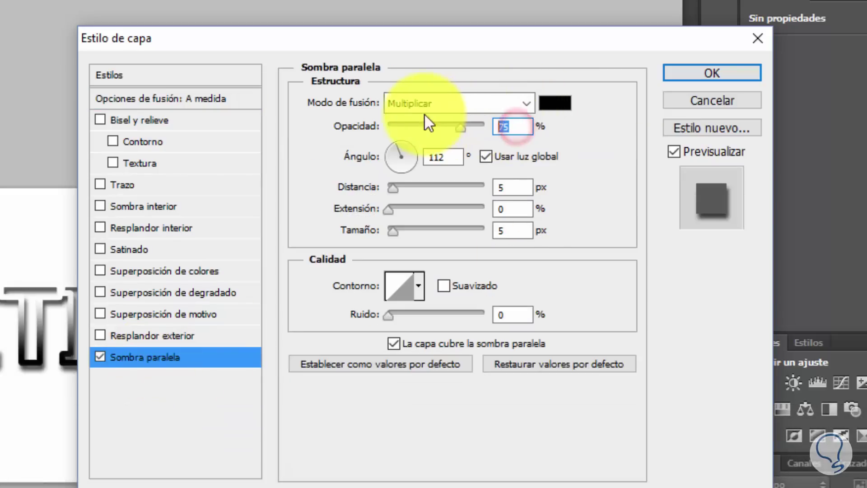
text(28)
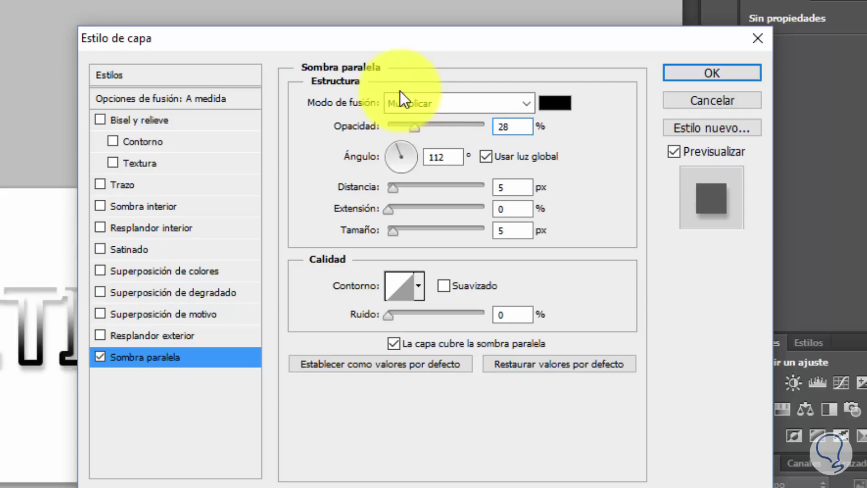
click(512, 187)
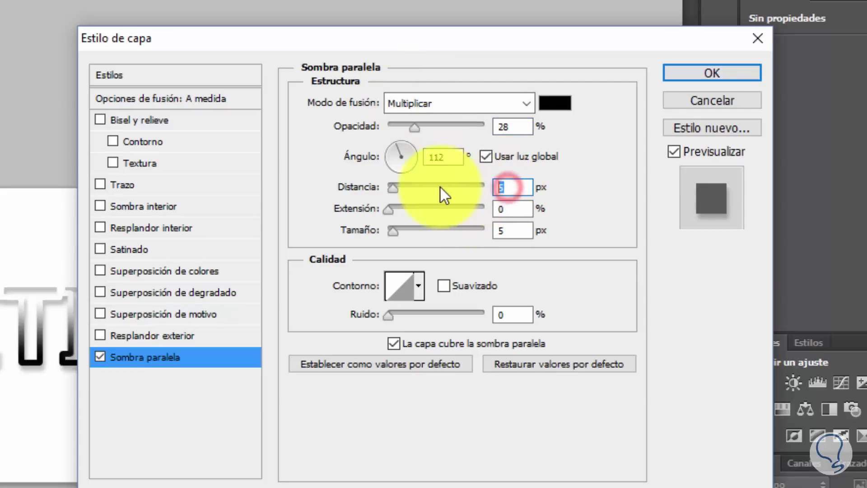
text(21)
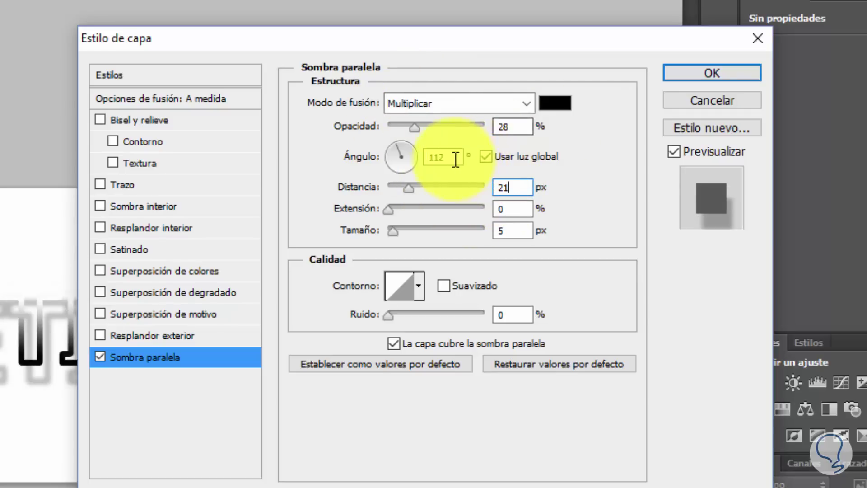
click(454, 157)
text(46)
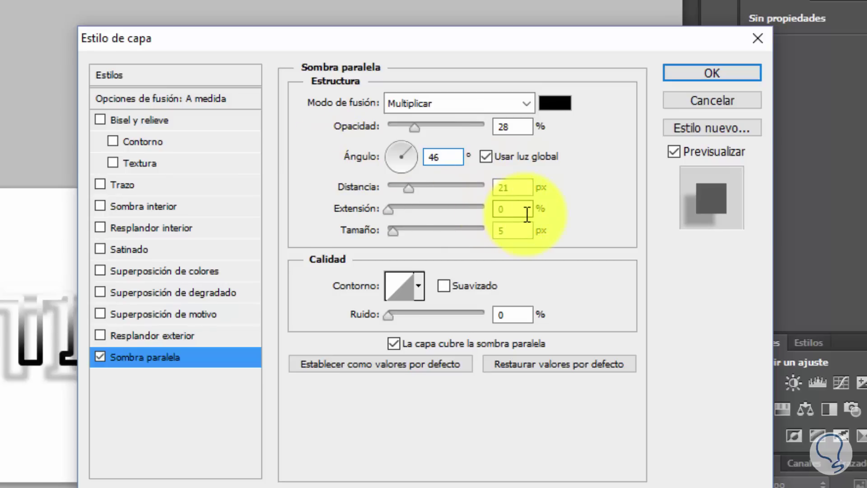
click(510, 230)
text(10)
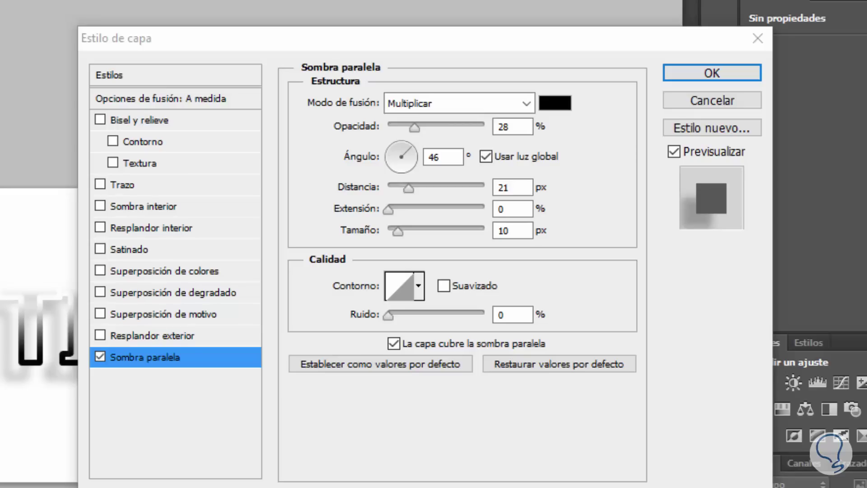
click(730, 74)
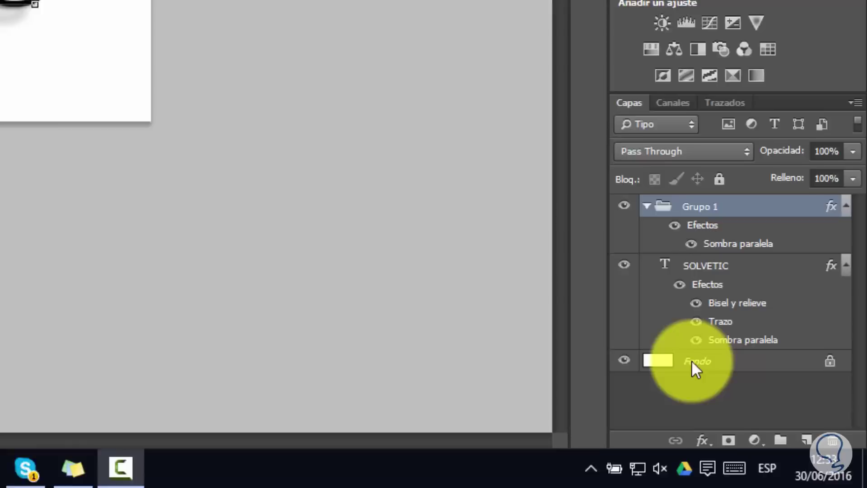
Step: Fill the Fondo background layer with a top-left to bottom-right diagonal gradient
click(695, 364)
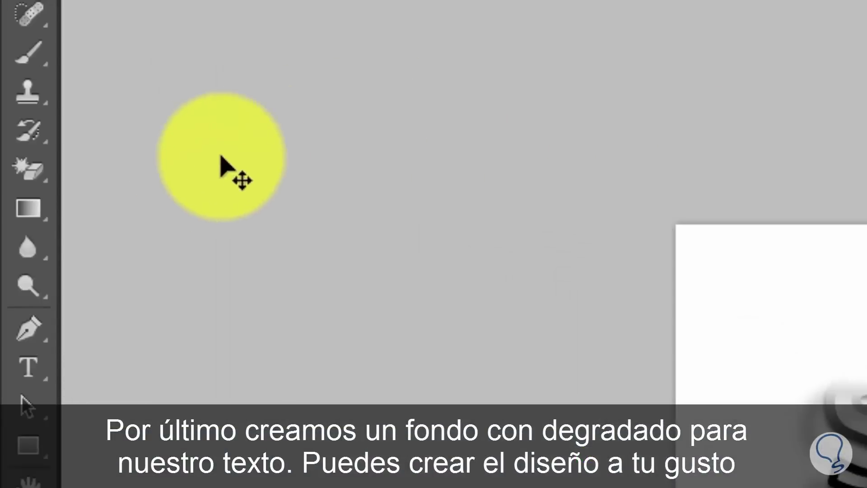
click(25, 213)
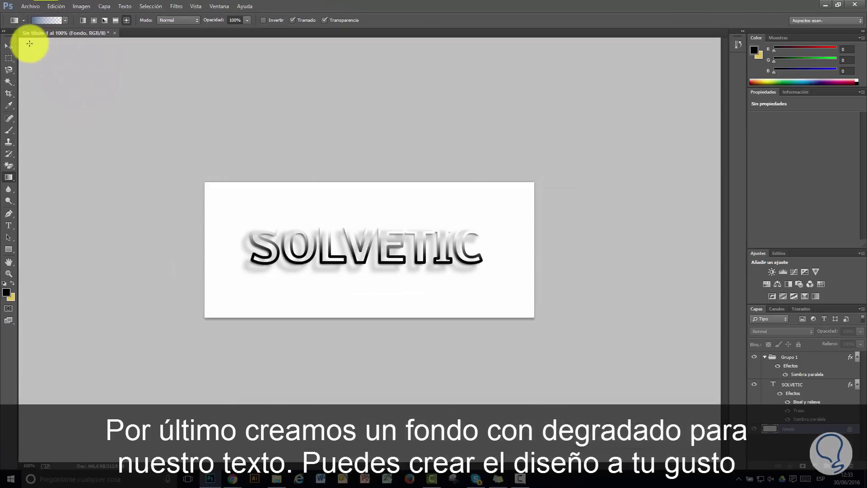
drag(30, 43, 747, 463)
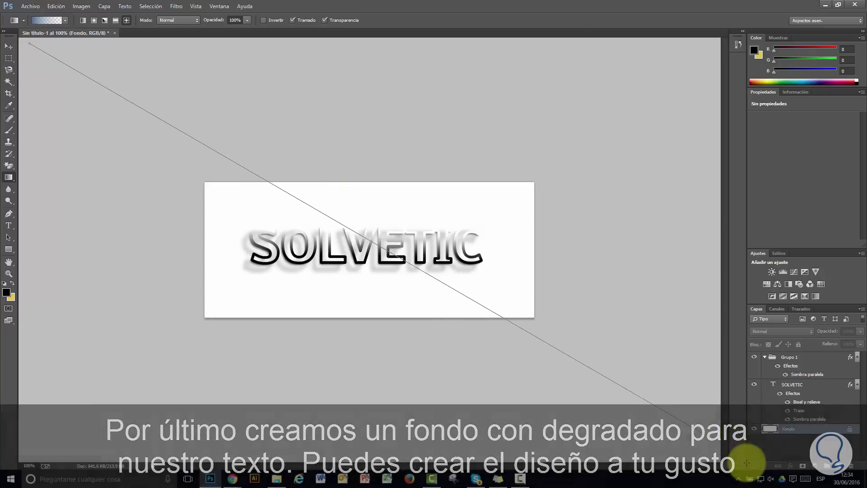